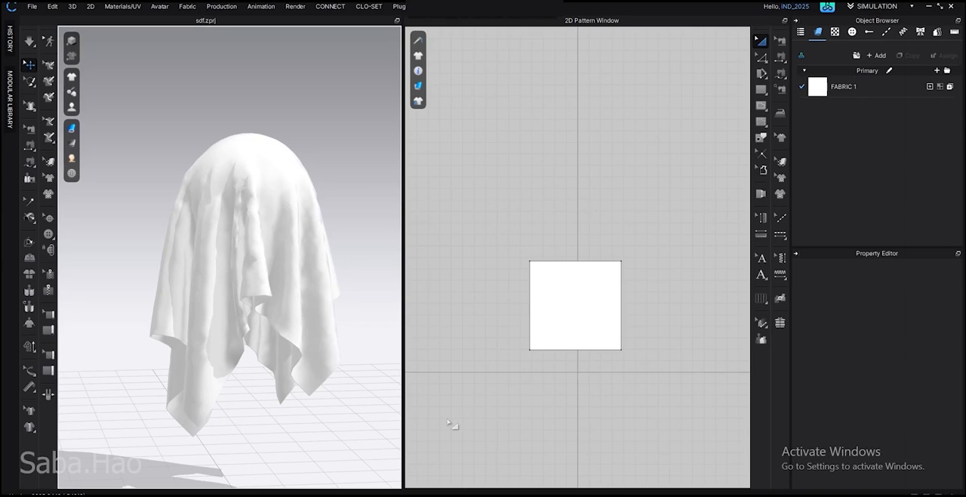
Run the cloth simulation, pull the draped sheet outward at its edges, side and upper part, and stop the simulation
key("q")
left_click(313, 334)
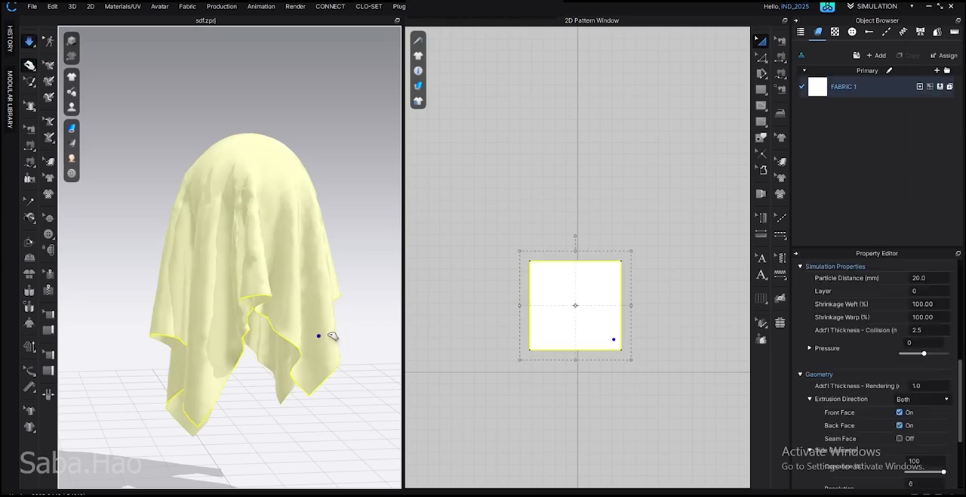
left_click_drag(355, 315, 357, 314)
left_click_drag(167, 303, 108, 271)
left_click_drag(287, 384, 330, 382)
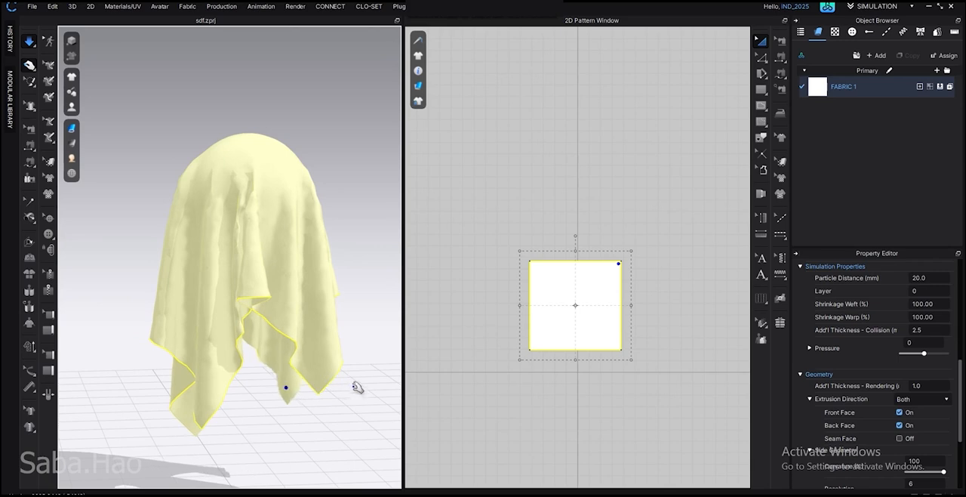
left_click(353, 298)
left_click_drag(315, 166, 370, 149)
left_click(367, 393)
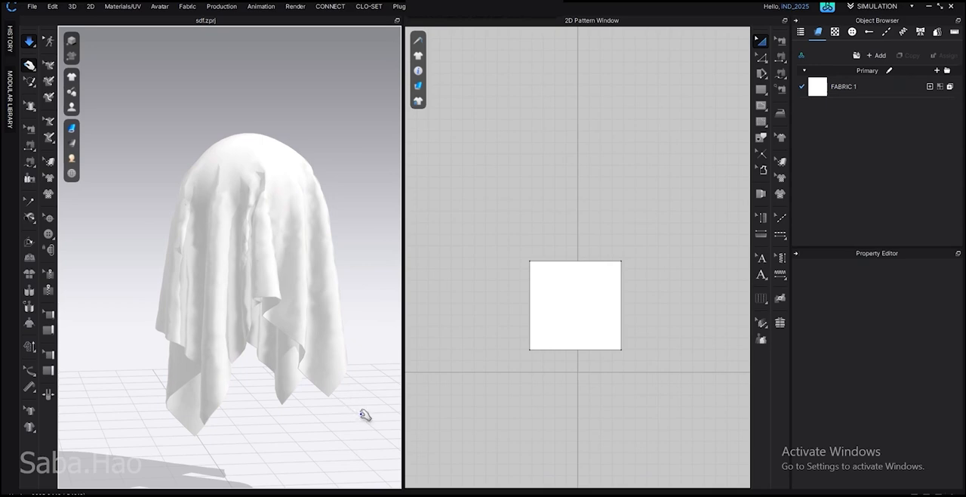
key("space")
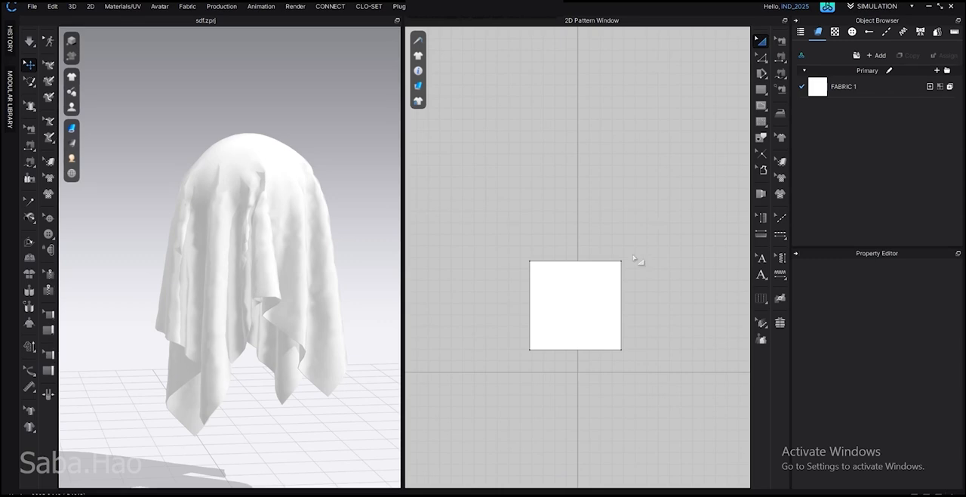
Restart the simulation and tug the sheet across the sphere to test how the coarse cloth mesh folds
middle_click_drag(620, 228, 625, 214)
scroll(340, 315, "up", 1)
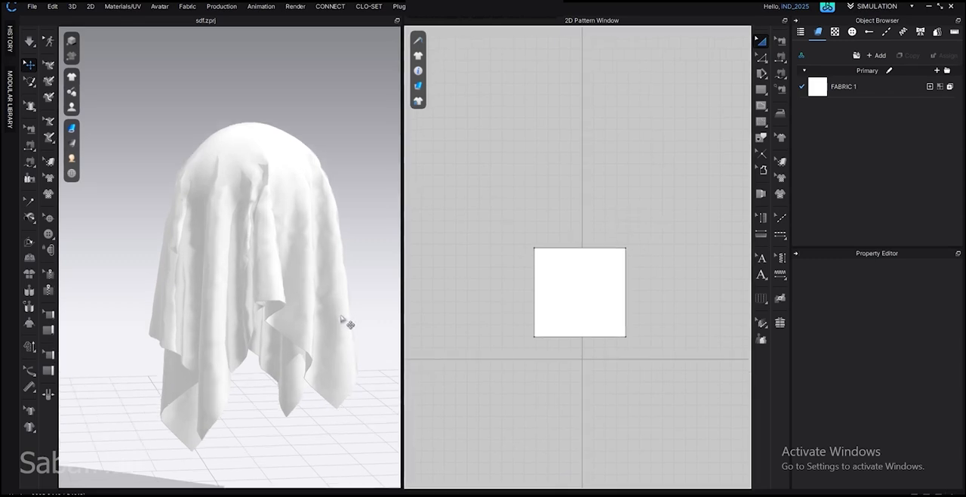
middle_click_drag(359, 433, 351, 417)
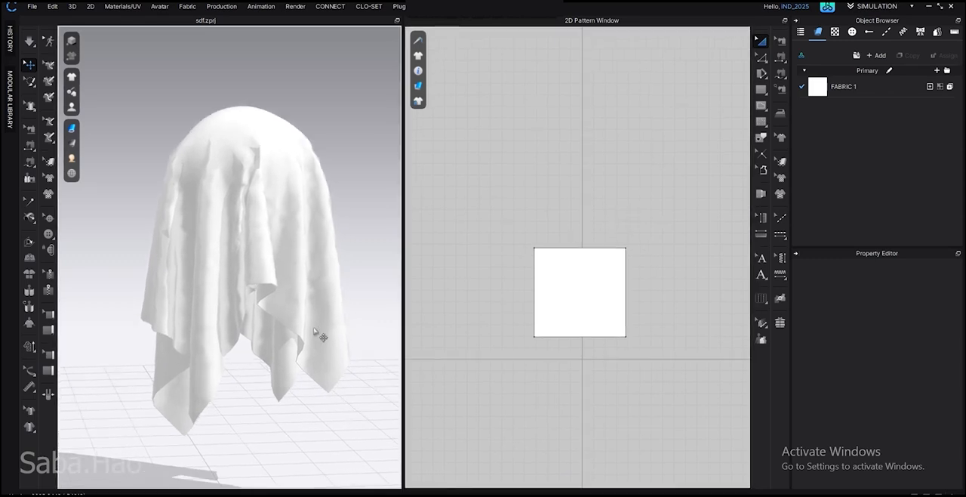
key("space")
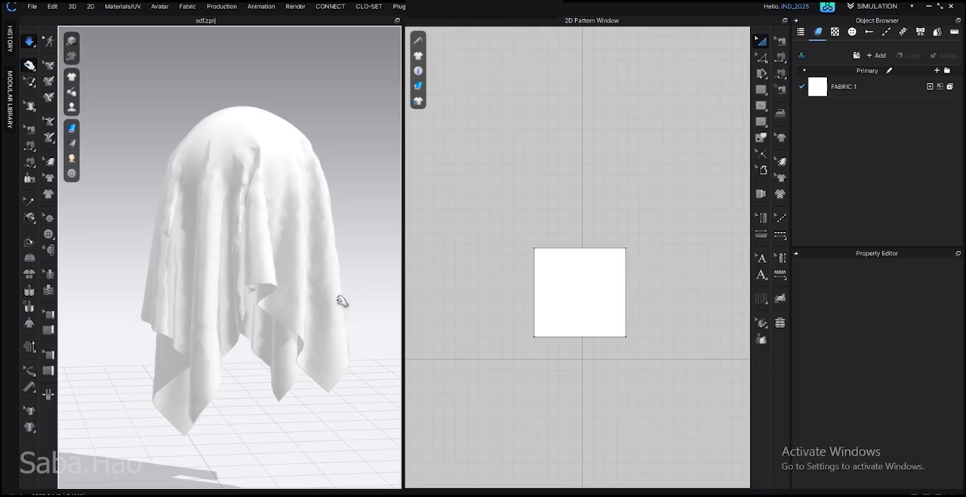
left_click_drag(343, 302, 130, 151)
left_click_drag(245, 170, 277, 224)
right_click_drag(277, 224, 355, 225)
left_click(355, 225)
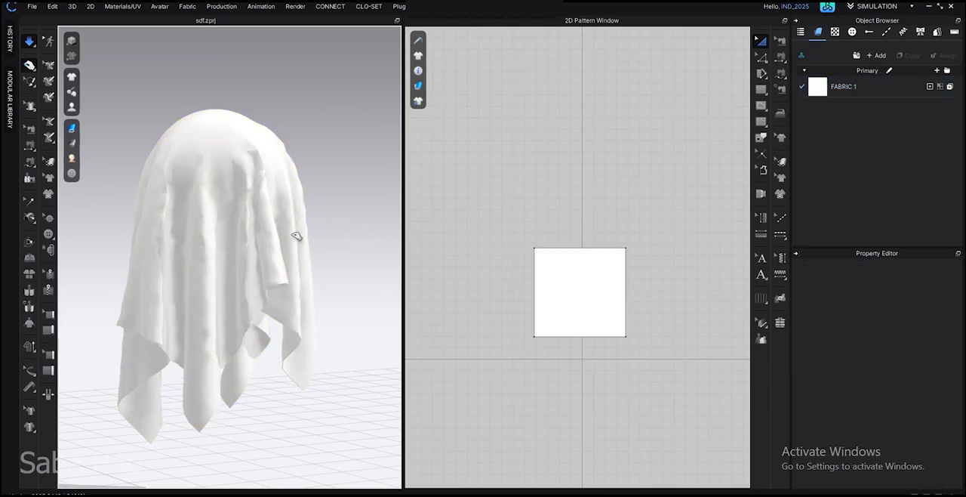
Set the sheet's particle distance to 5 mm and pull the simulated cloth to test its folds
left_click(291, 234)
scroll(845, 363, "up", 1)
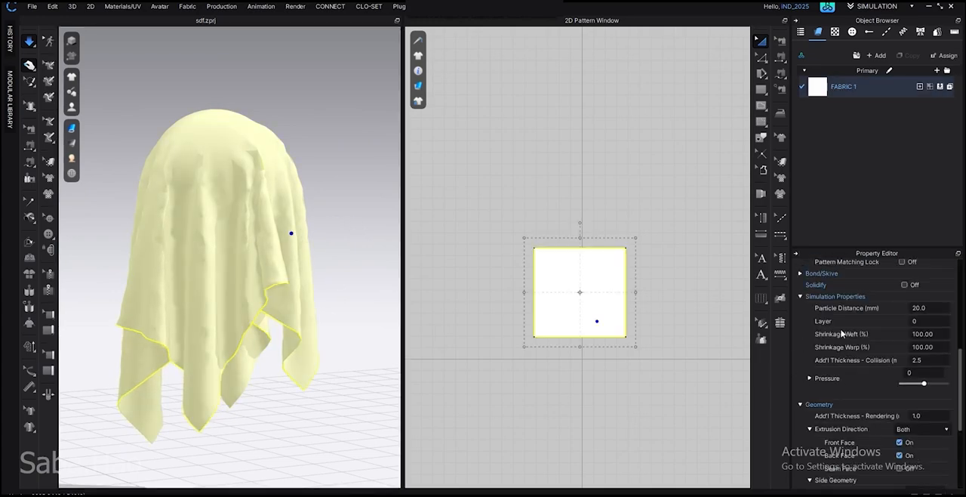
left_click(933, 308)
type("5")
left_click(672, 184)
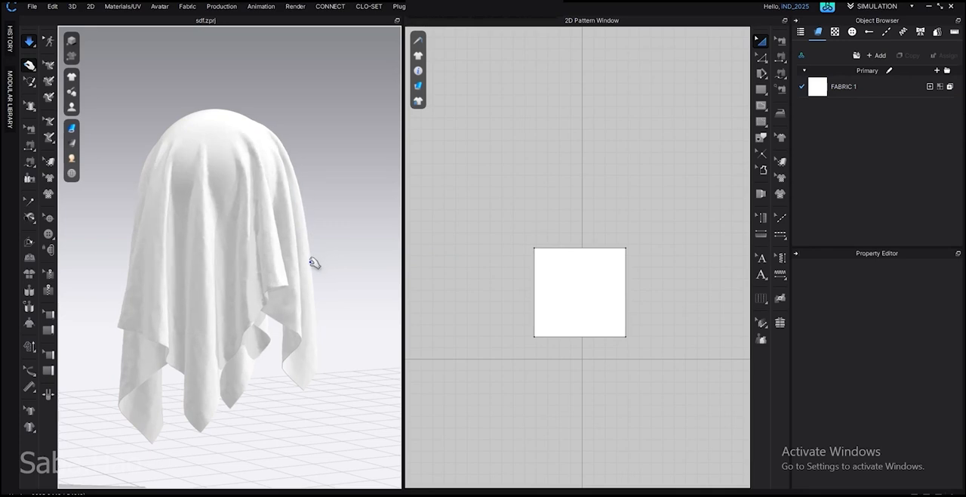
left_click(293, 279)
left_click(377, 260)
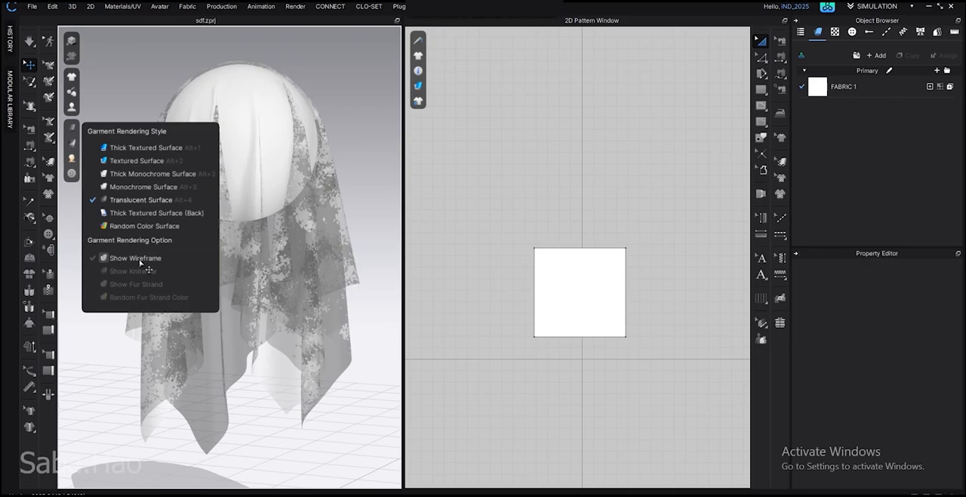
Show the garment's wireframe with the Thick Textured Surface rendering style and inspect the mesh up close
left_click(136, 259)
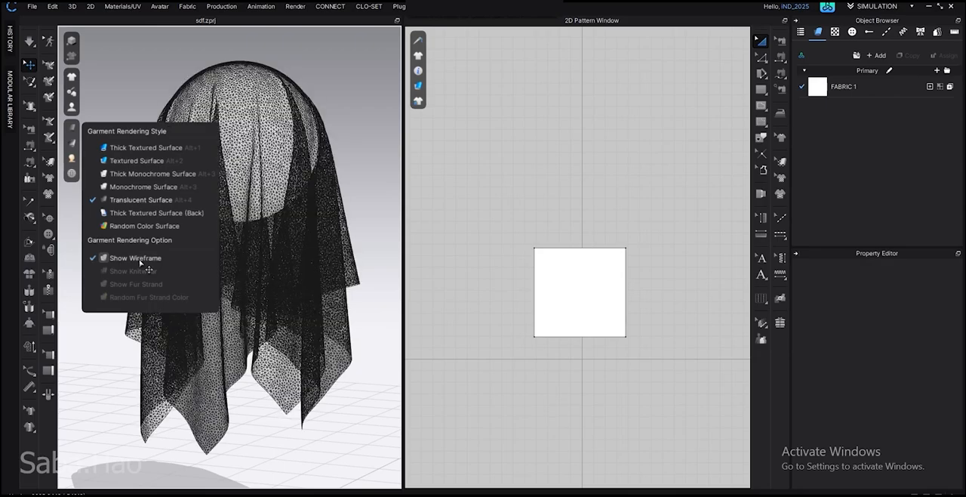
left_click(106, 147)
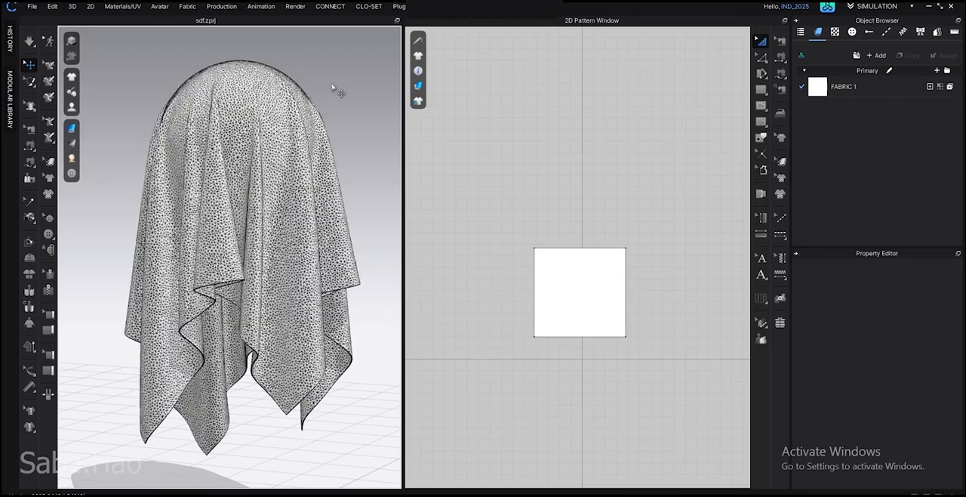
scroll(265, 332, "up", 5)
scroll(271, 321, "down", 4)
Set the sheet's particle distance to 20 mm to compare the mesh density
left_click(294, 213)
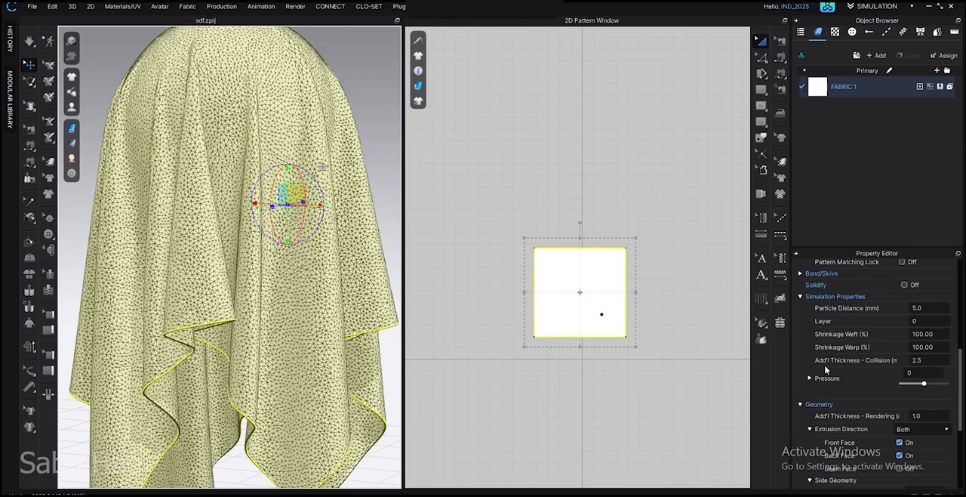
left_click(936, 307)
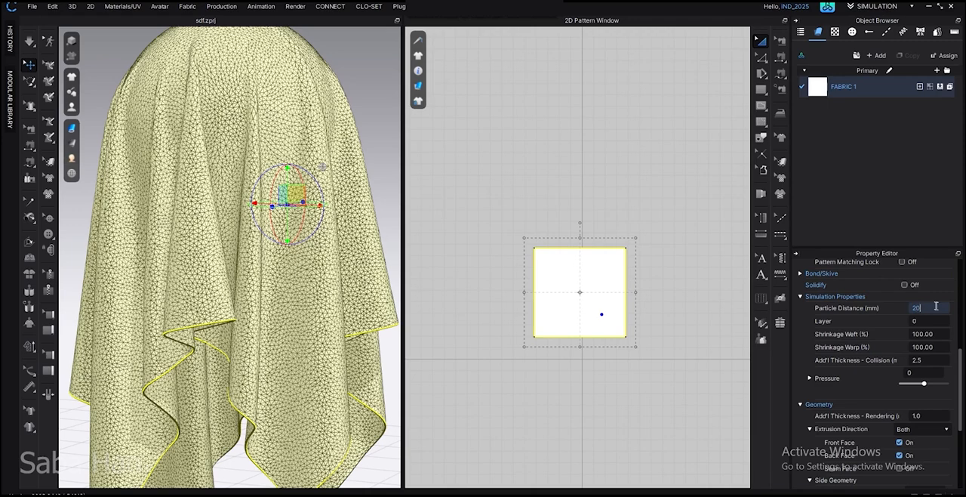
type("20")
key("Return")
Return the sheet's particle distance to 5 mm and pull its side outward while simulating
left_click(319, 242)
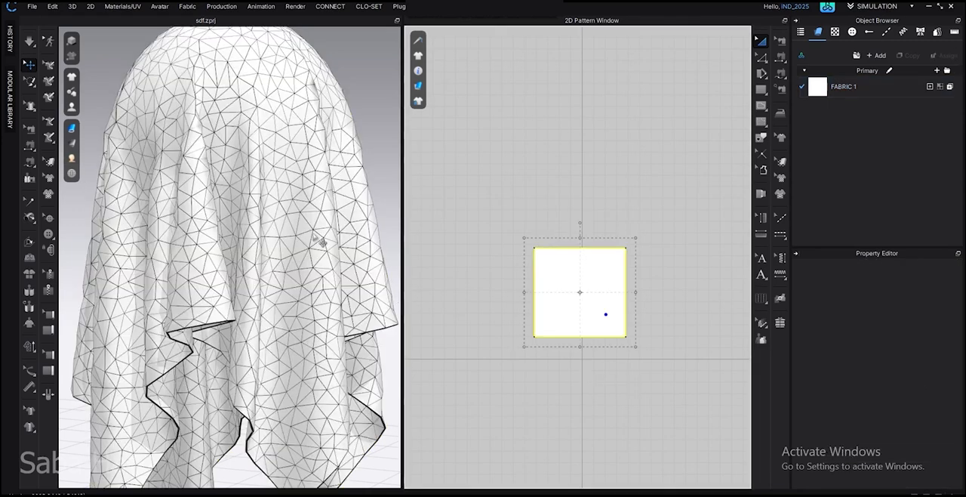
left_click(934, 307)
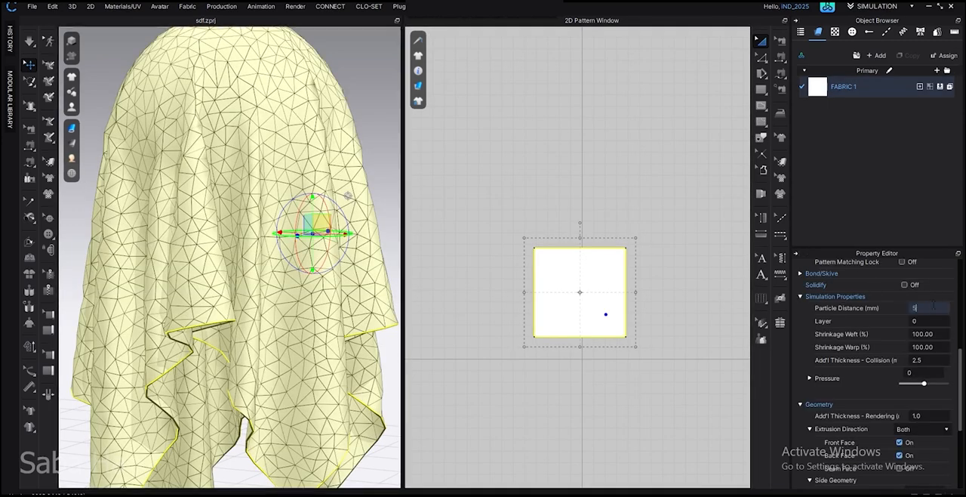
type("5")
left_click(695, 191)
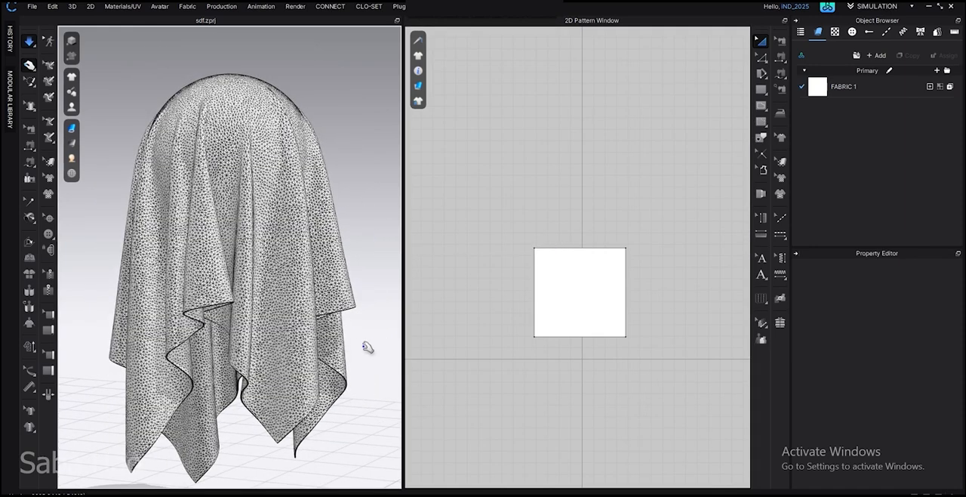
left_click(360, 290)
left_click(361, 220)
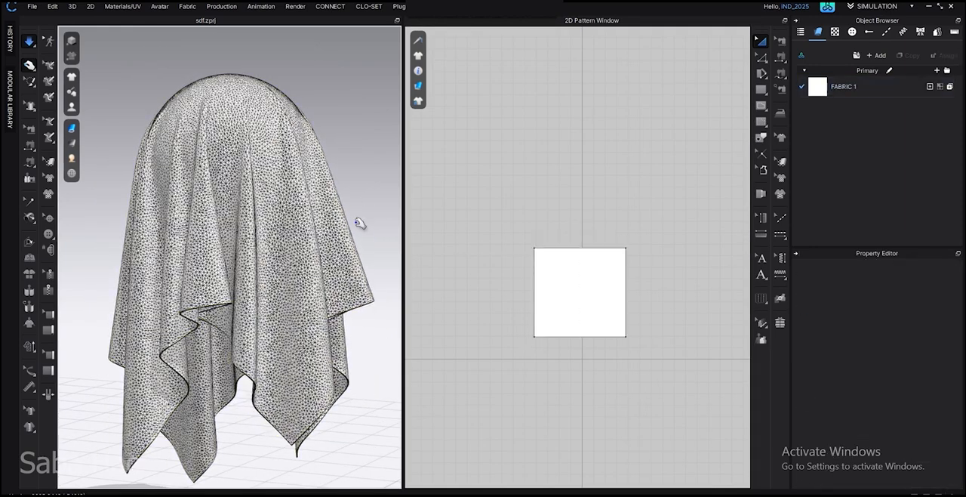
Hide the garment's wireframe and pull the sheet's lower edge outward
left_click(72, 129)
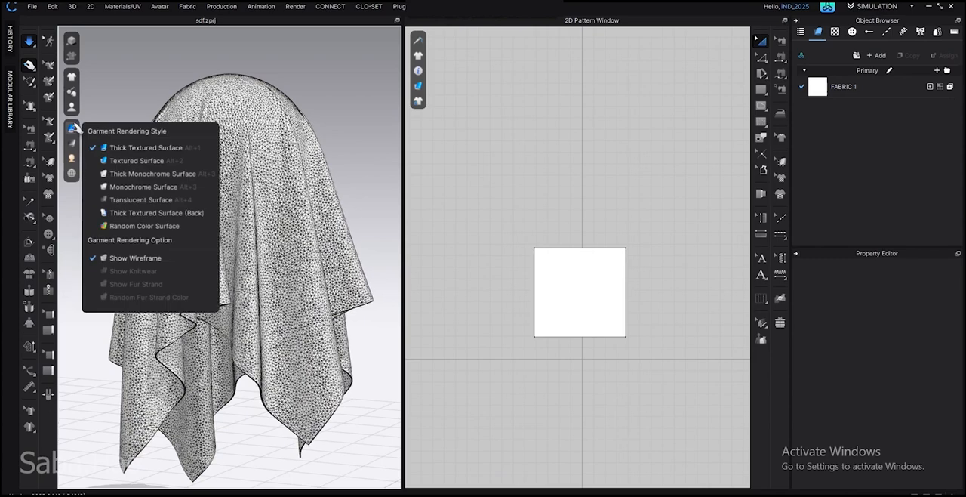
left_click(130, 257)
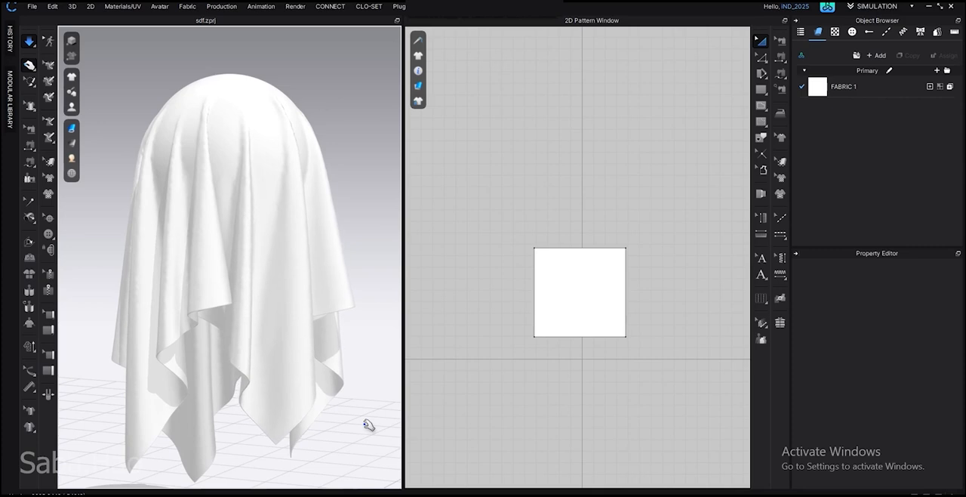
right_click_drag(353, 349, 400, 339)
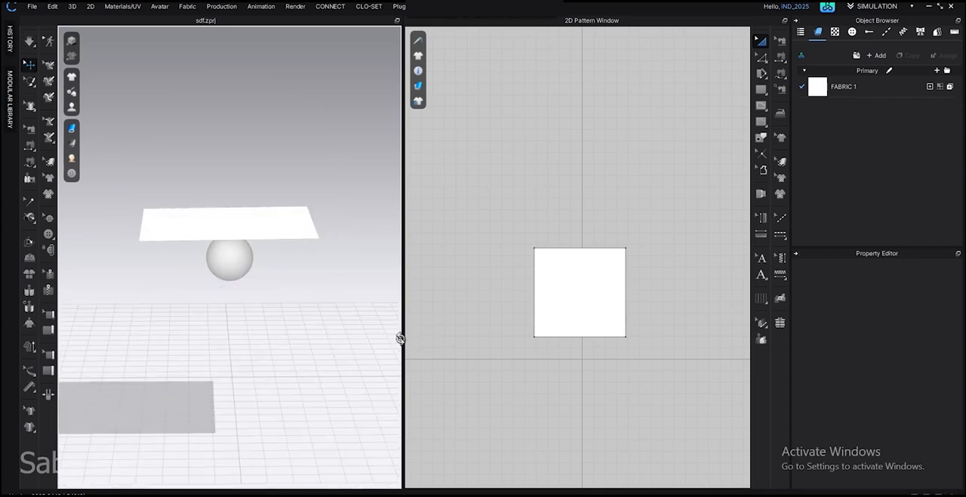
With the sheet flat above the sphere, set FABRIC 1's Weight to 2 in the detailed physical properties and simulate the drop
scroll(291, 327, "up", 3)
right_click_drag(289, 328, 221, 346)
left_click(872, 87)
scroll(845, 369, "down", 5)
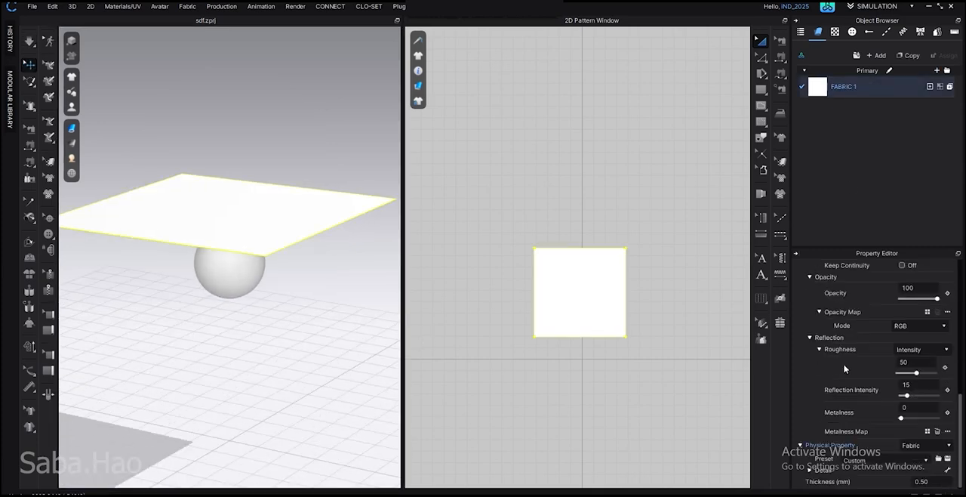
scroll(810, 470, "down", 10)
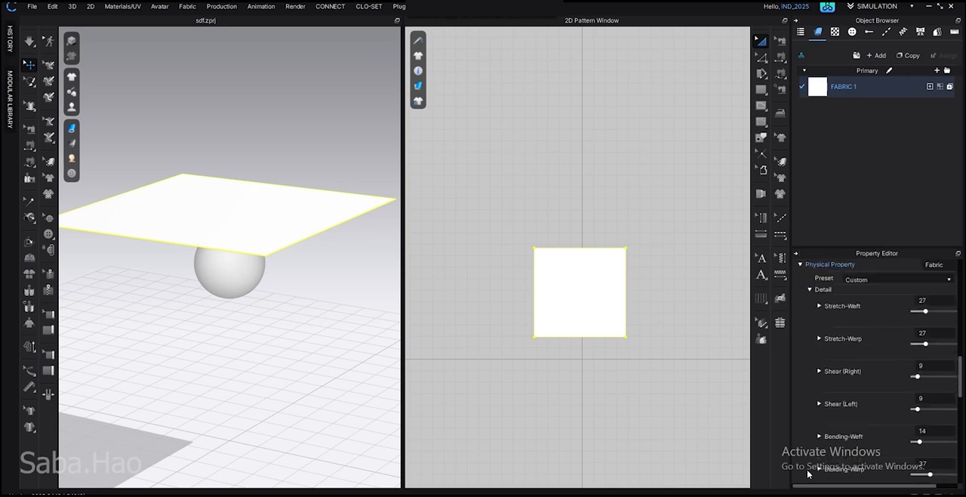
scroll(812, 471, "down", 2)
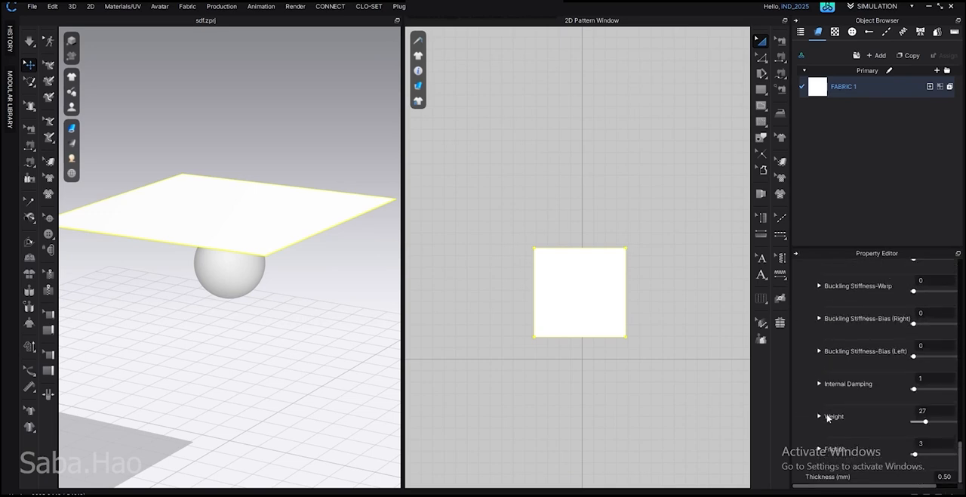
left_click(915, 420)
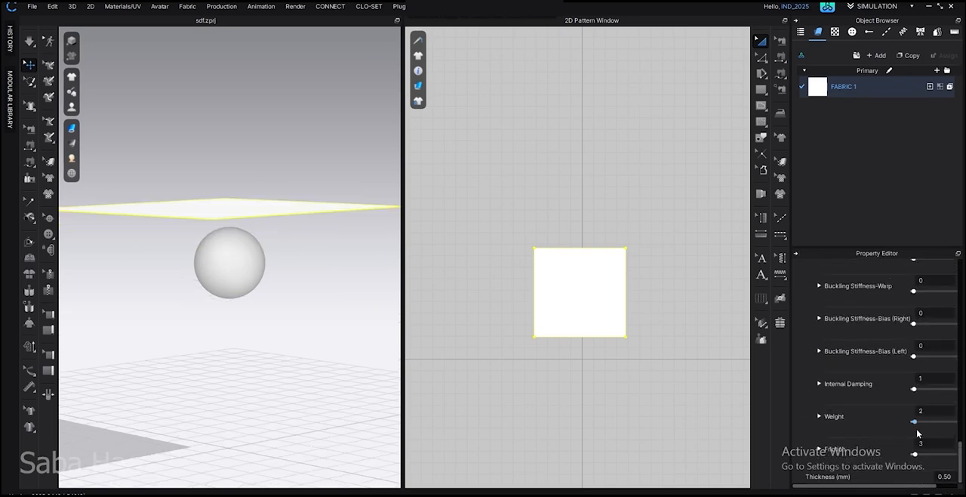
left_click(628, 395)
key("space")
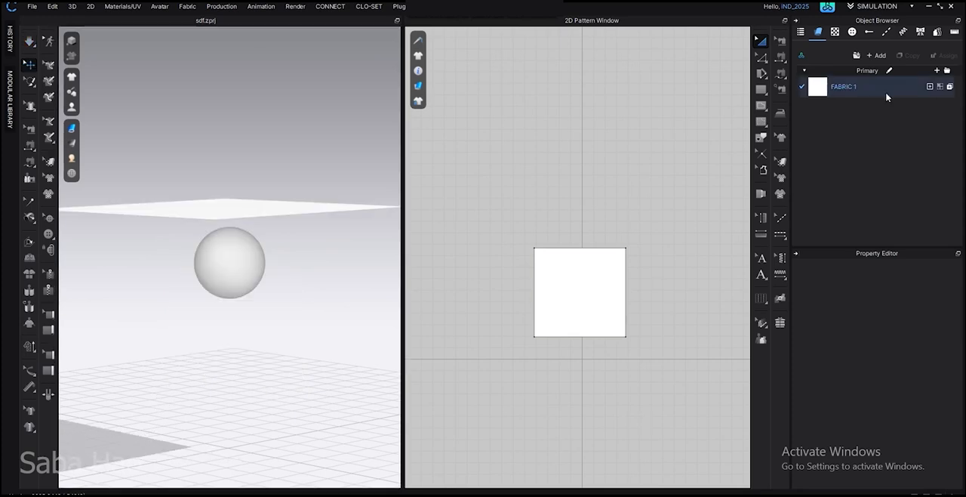
With the sheet flat above the sphere again, raise FABRIC 1's Weight close to its maximum and simulate the drop
left_click(887, 94)
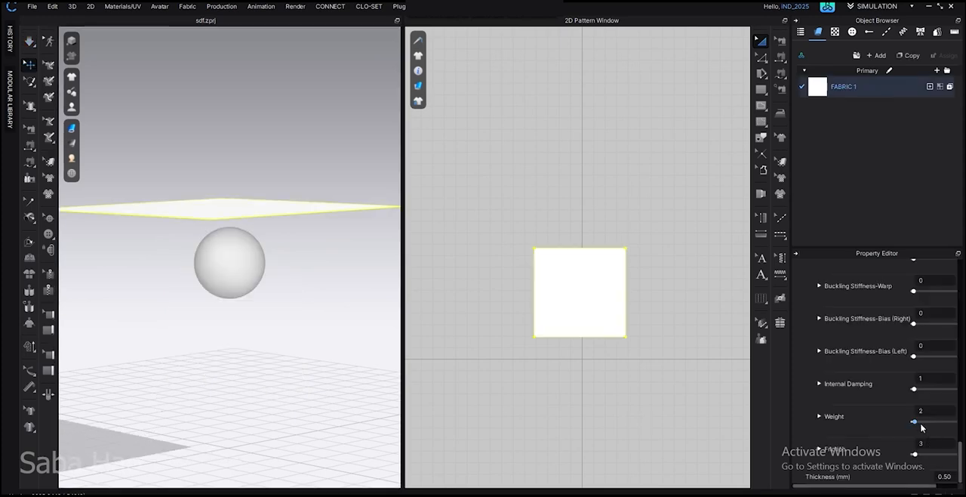
left_click_drag(948, 427, 951, 428)
left_click(721, 441)
key("space")
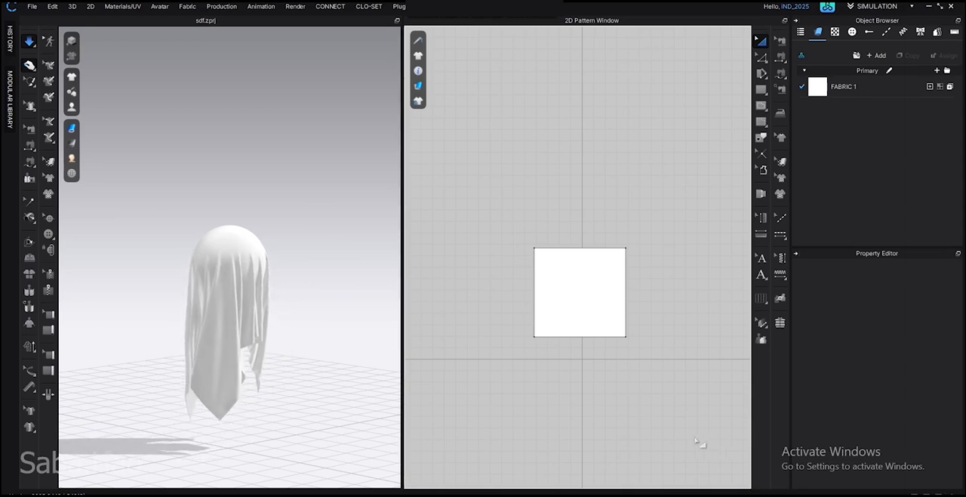
Tug the draped sheet, then lower FABRIC 1's Weight to 0 and raise it to 100 during the simulation
left_click(262, 341)
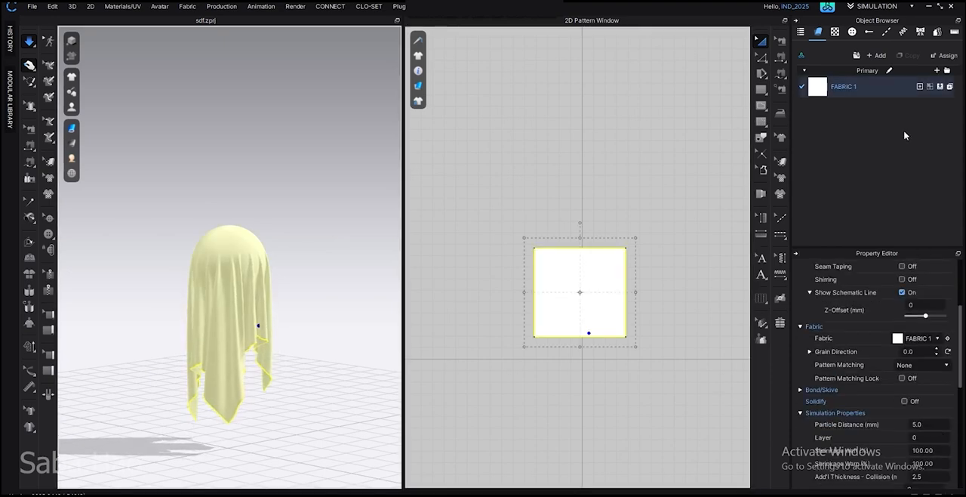
left_click(875, 94)
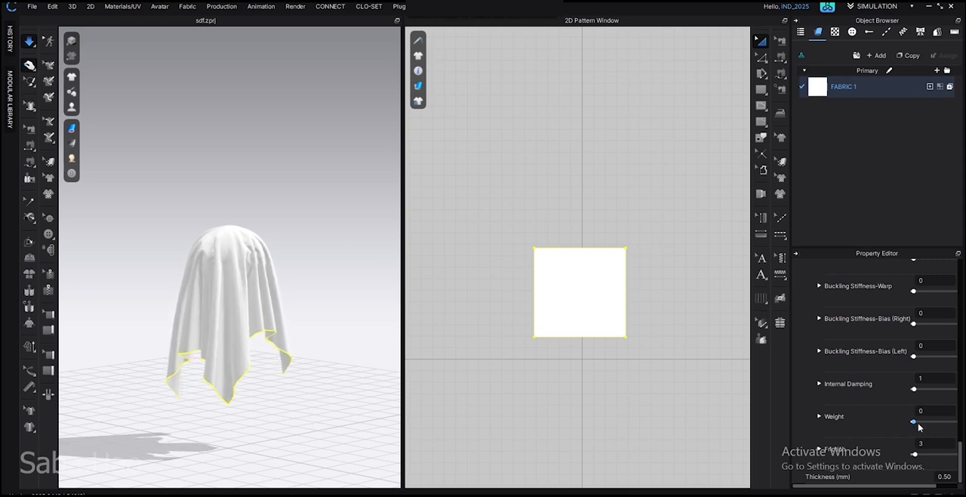
left_click_drag(924, 422, 957, 421)
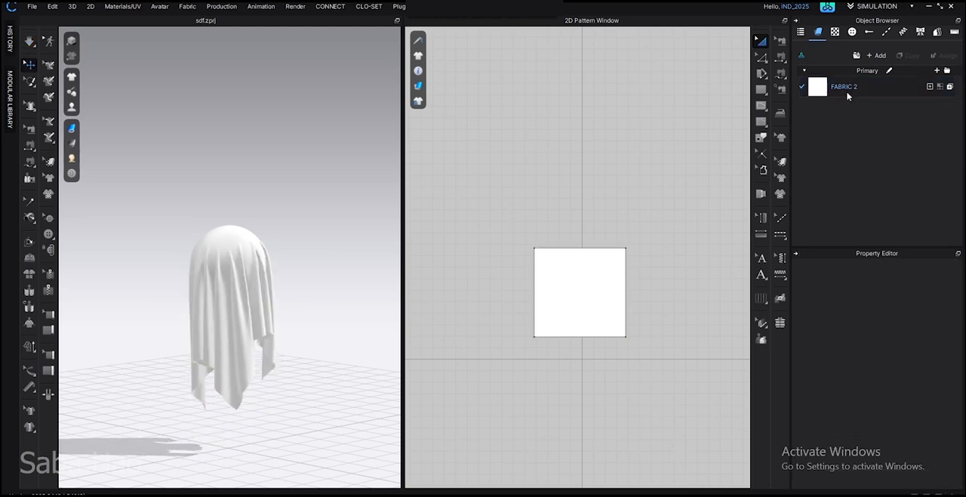
While simulating, lower FABRIC 2's Stretch-Weft to 0 and bring its Stretch-Warp down to the minimum
left_click(847, 91)
scroll(811, 395, "up", 8)
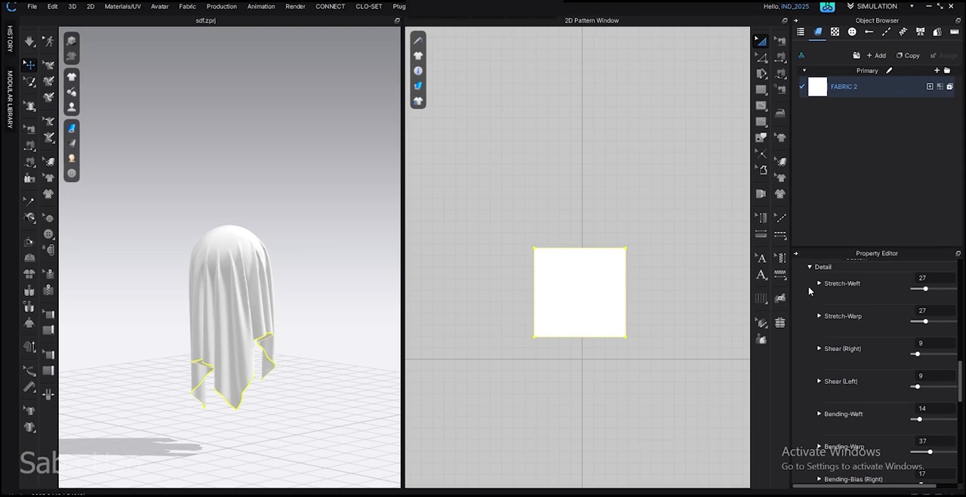
scroll(810, 290, "up", 2)
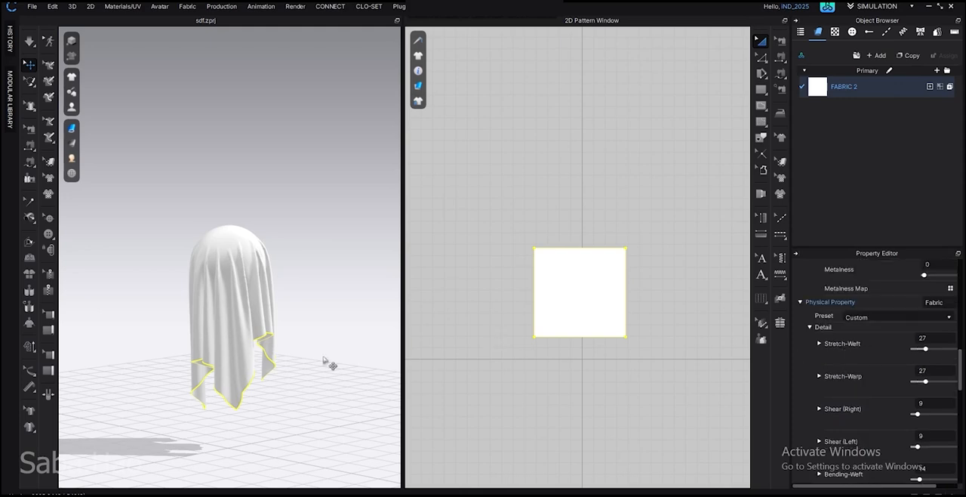
key("q")
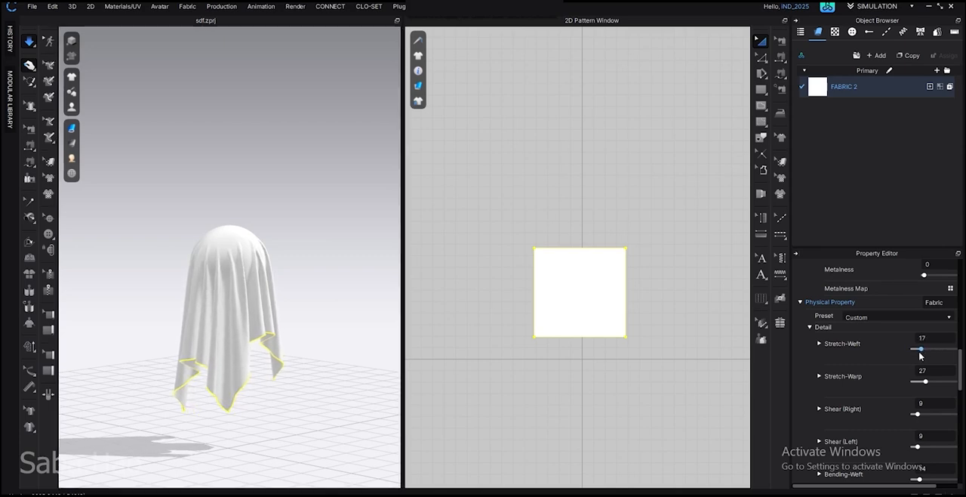
left_click_drag(925, 381, 911, 382)
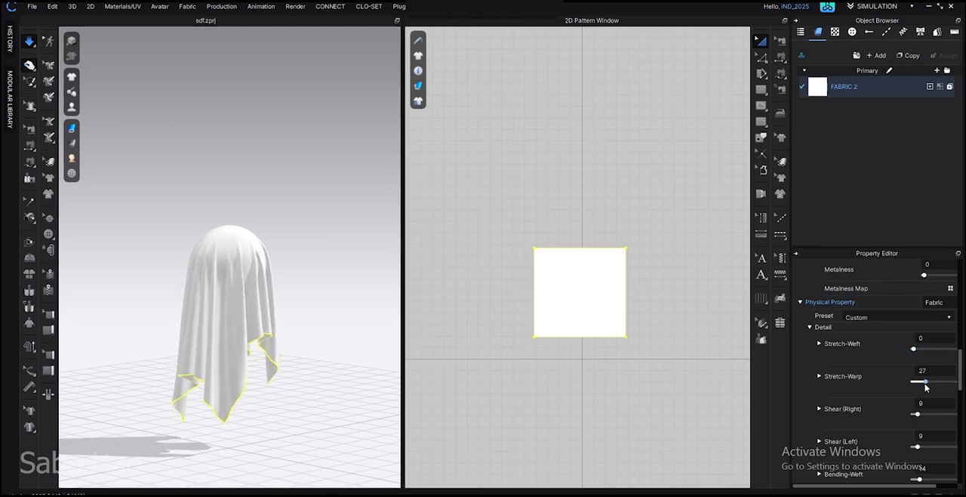
While simulating, raise FABRIC 2's Stretch-Weft to 88 and Stretch-Warp to 85, and tug the draped sheet
scroll(894, 397, "down", 1)
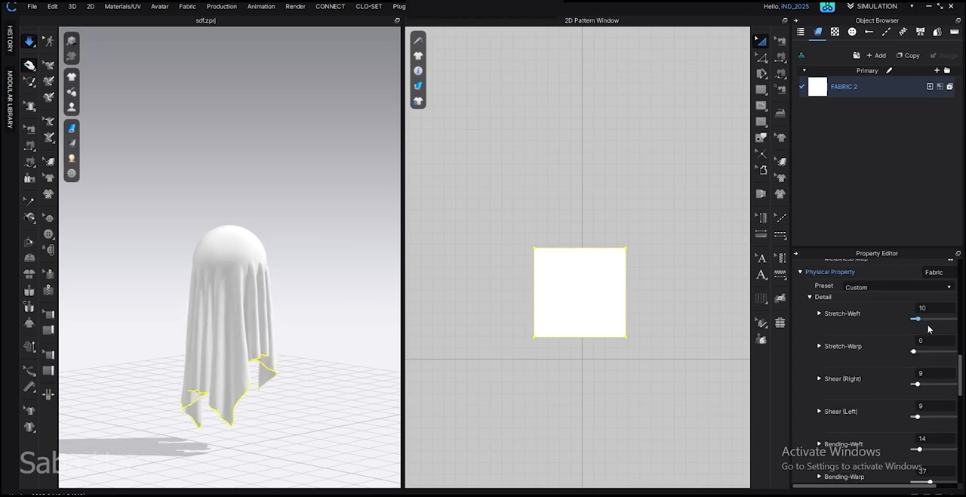
left_click_drag(913, 319, 954, 328)
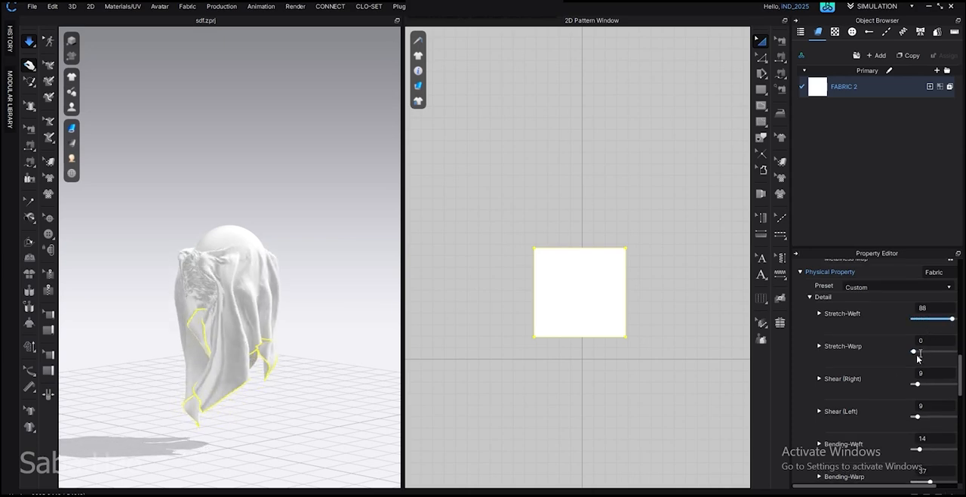
left_click_drag(913, 352, 950, 352)
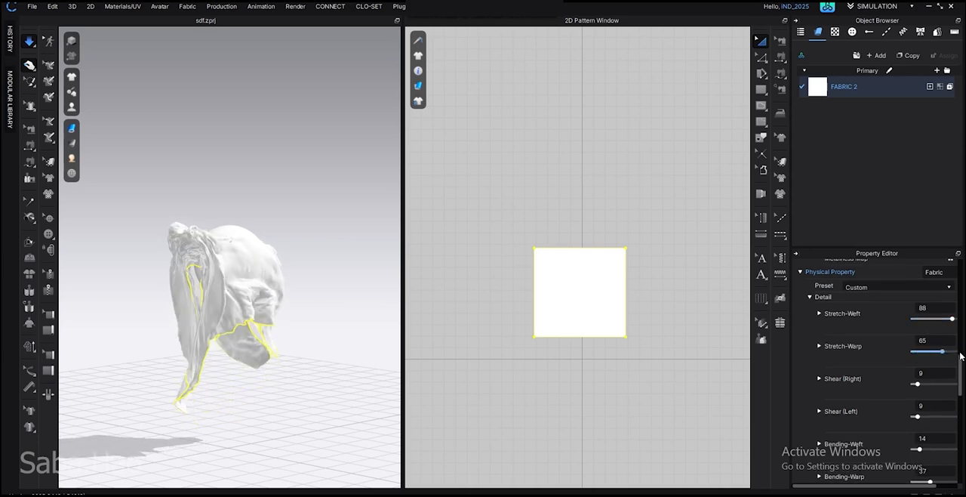
left_click_drag(920, 327, 956, 329)
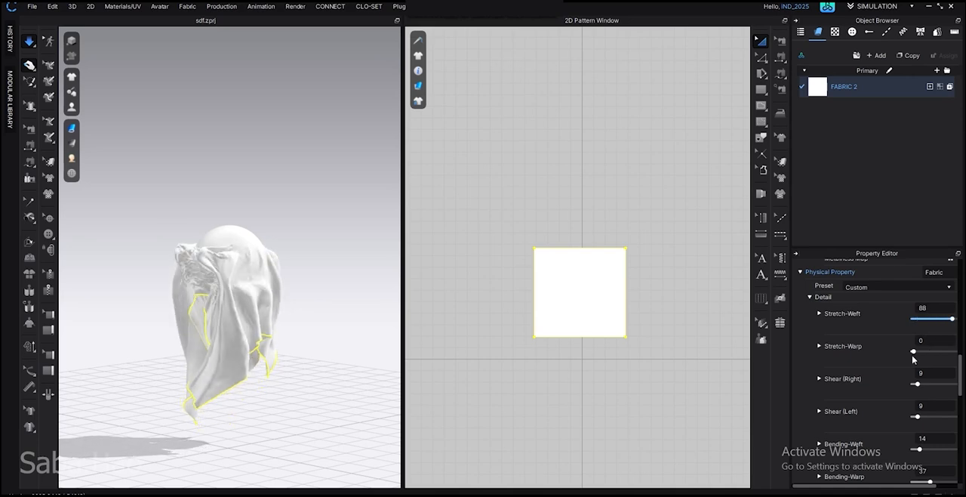
left_click_drag(914, 359, 957, 368)
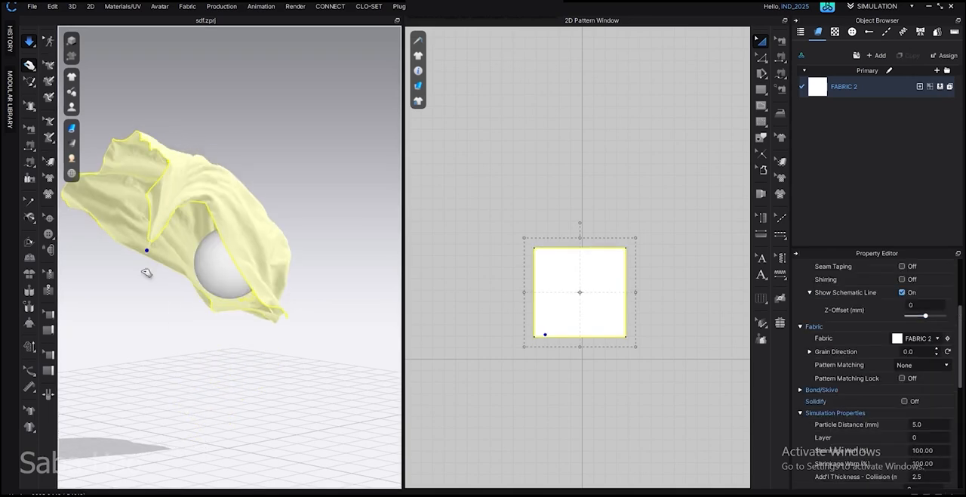
left_click_drag(145, 270, 274, 358)
left_click(274, 353)
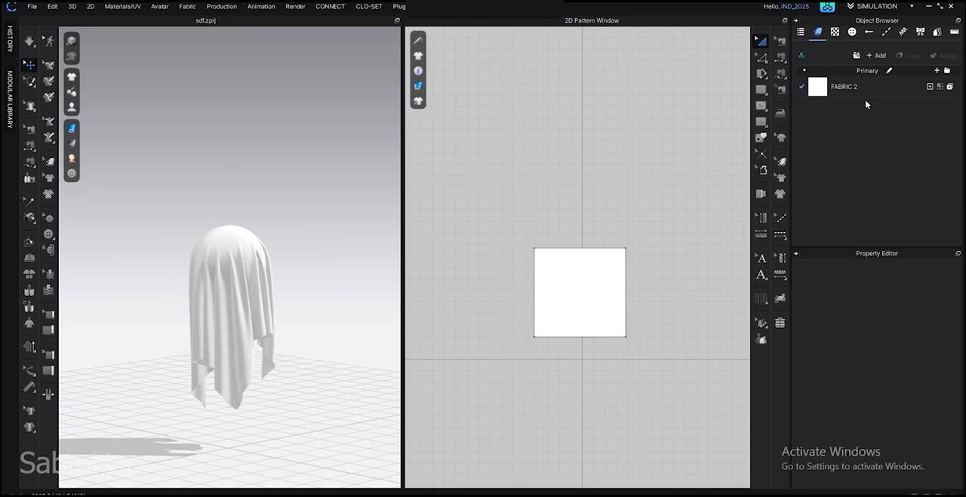
Simulate the sheet with FABRIC 2's Bending-Weft at 74, Bending-Warp at 80, Bending-Bias (Right) at 77 and Bending-Bias (Left) at 80
left_click(866, 90)
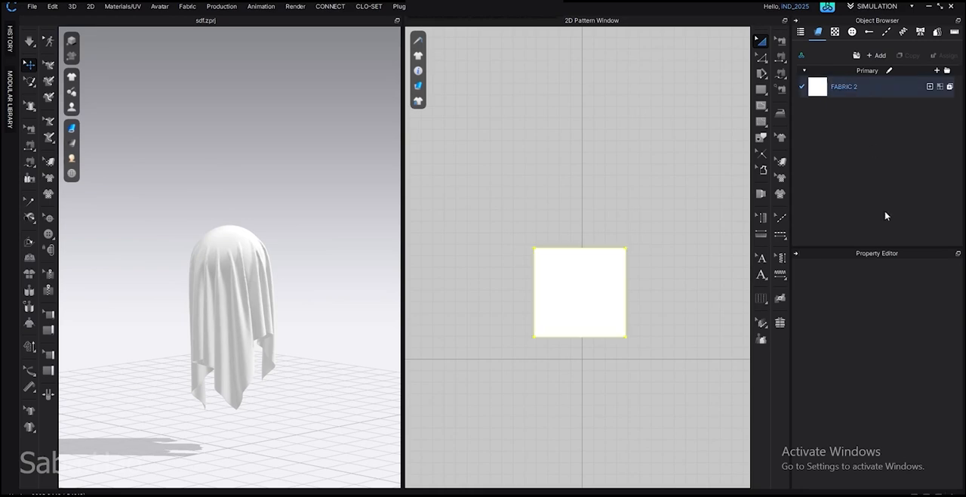
scroll(878, 417, "up", 1)
scroll(858, 415, "down", 1)
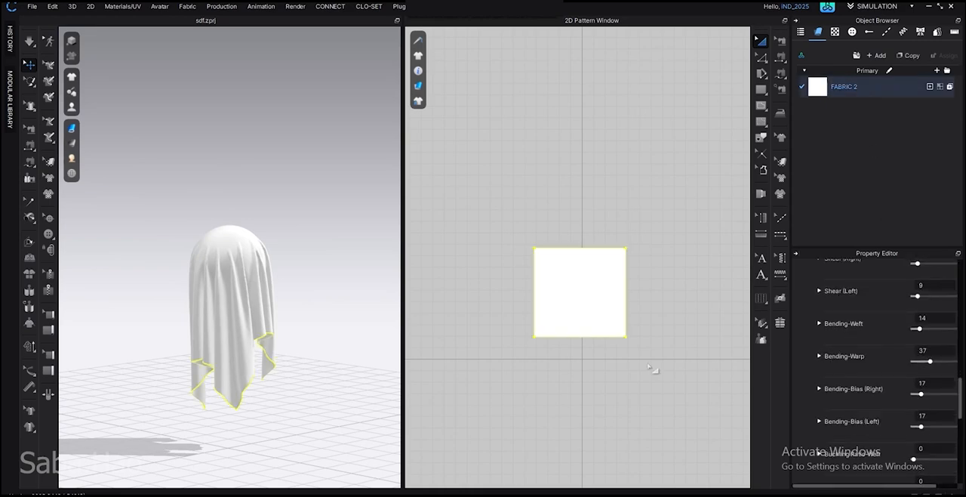
key("space")
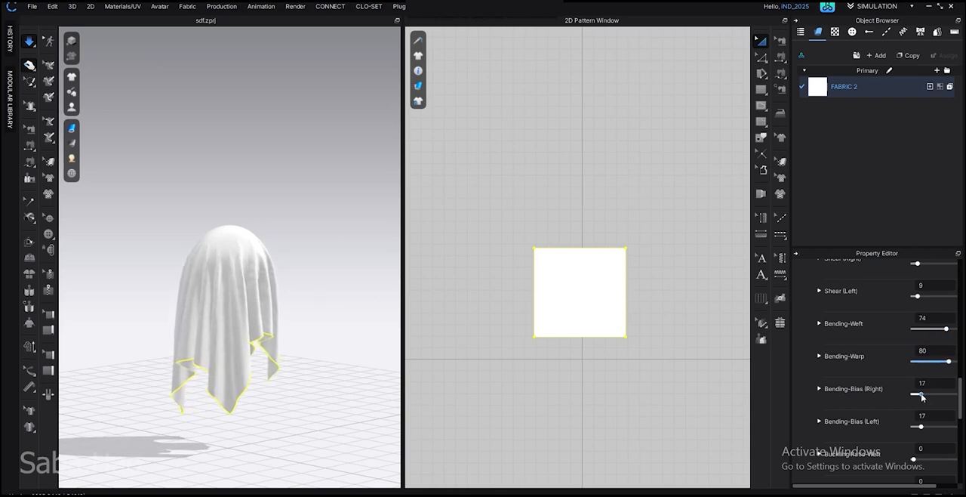
left_click_drag(924, 395, 949, 398)
left_click_drag(922, 428, 949, 428)
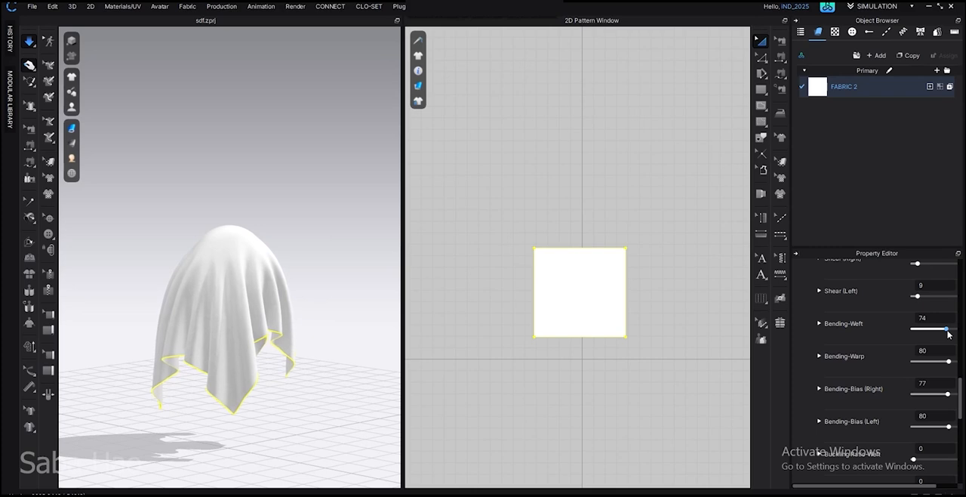
During the simulation, lower FABRIC 2's Bending-Weft and Bending-Warp to 0 and bring both Bending-Bias values down to the minimum
left_click_drag(949, 362, 910, 362)
left_click_drag(948, 394, 912, 401)
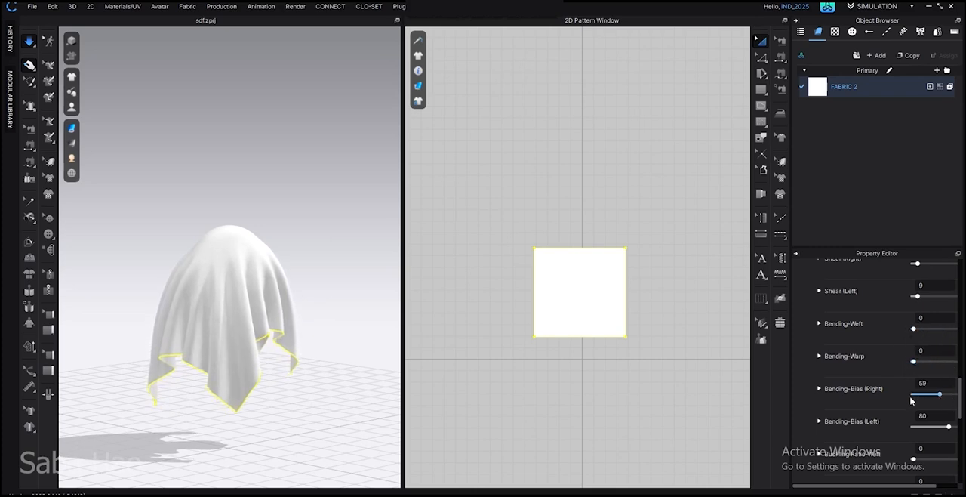
left_click_drag(949, 427, 911, 428)
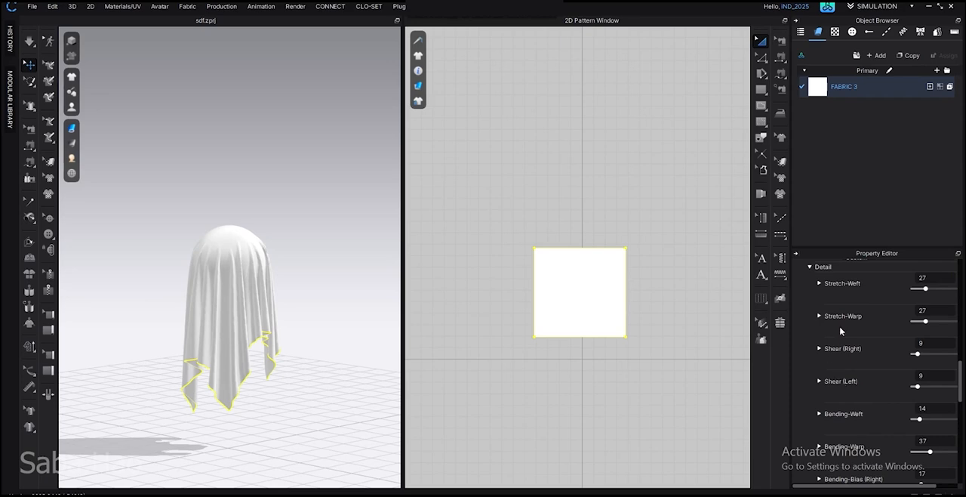
Simulate the sheet and raise FABRIC 3's Shear (Right) and Shear (Left) to 100, then lower both to 0
key("space")
left_click_drag(916, 354, 963, 359)
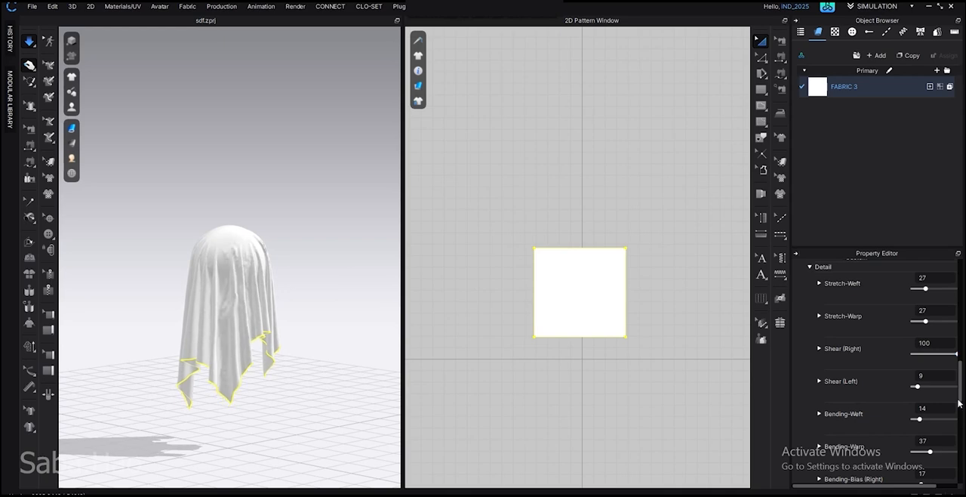
left_click_drag(916, 386, 958, 386)
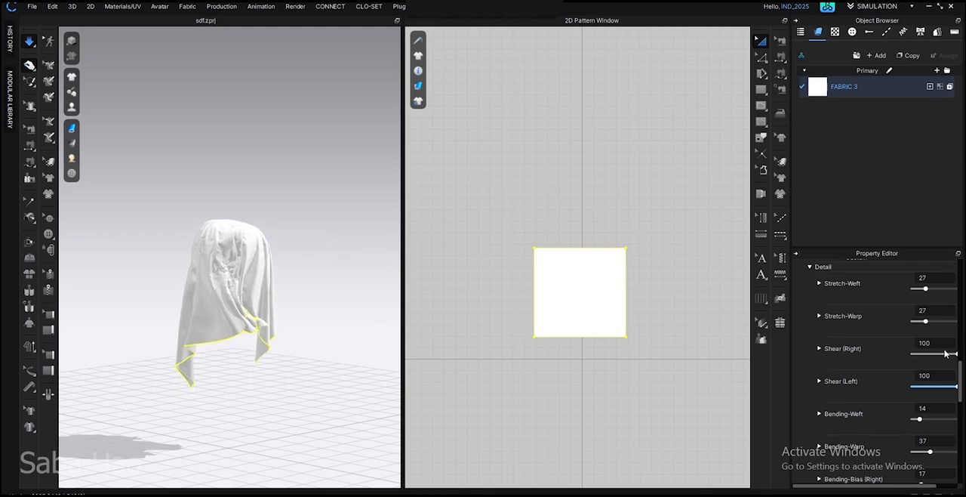
left_click_drag(957, 354, 885, 357)
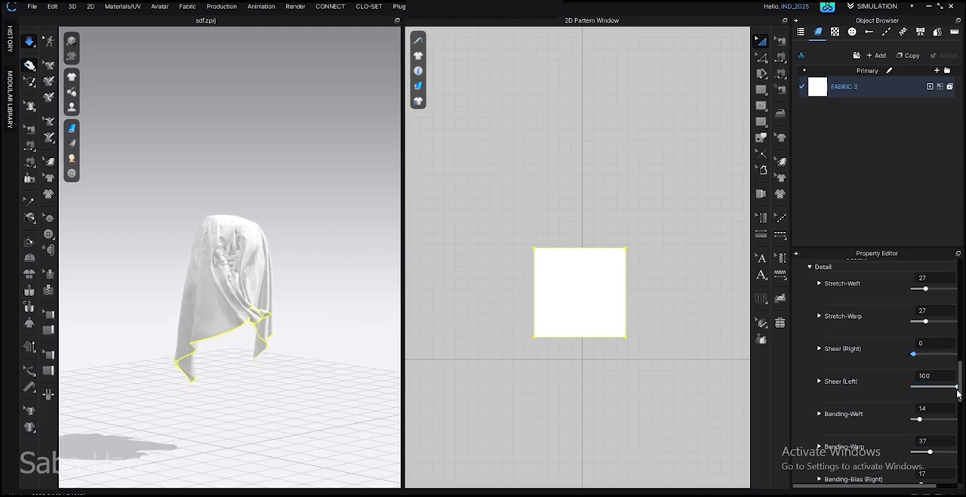
left_click_drag(958, 393, 912, 394)
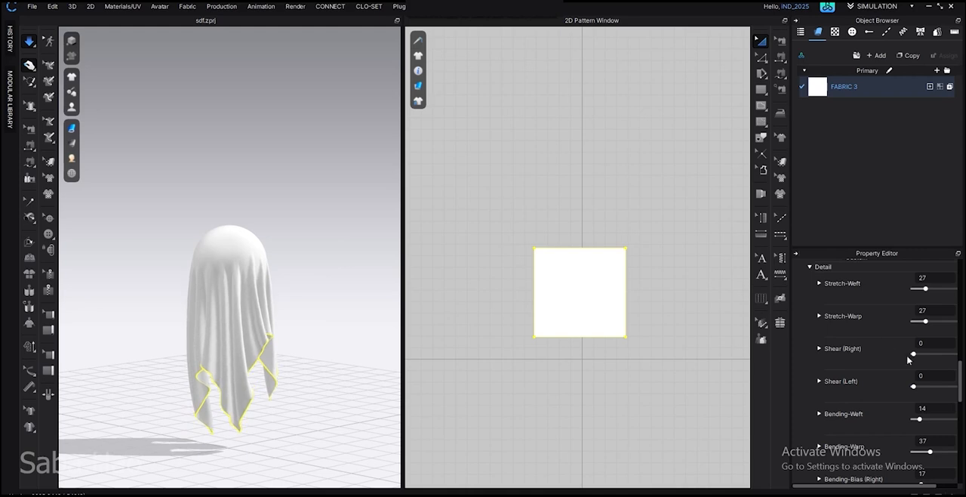
Enlarge the property area and examine FABRIC 4's Buckling Ratio and Buckling Stiffness settings
scroll(850, 405, "down", 5)
scroll(852, 402, "up", 1)
scroll(853, 398, "down", 1)
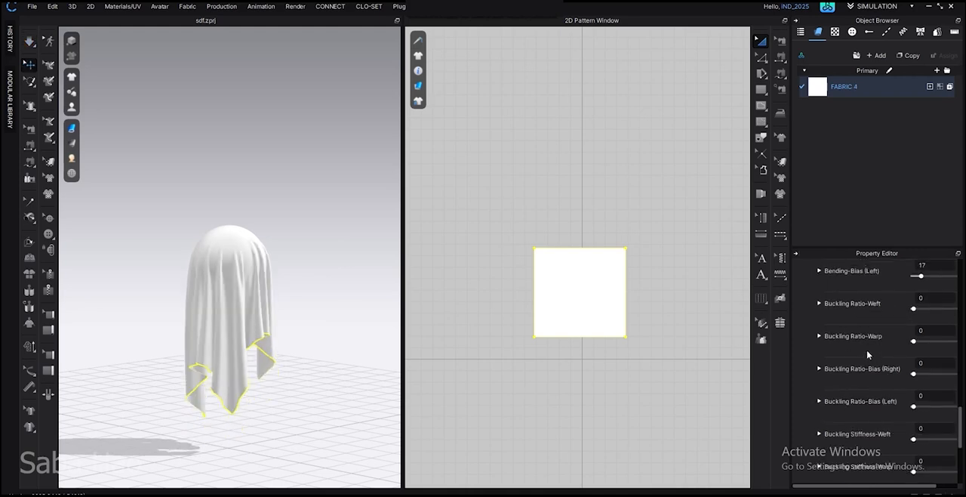
left_click_drag(870, 251, 876, 160)
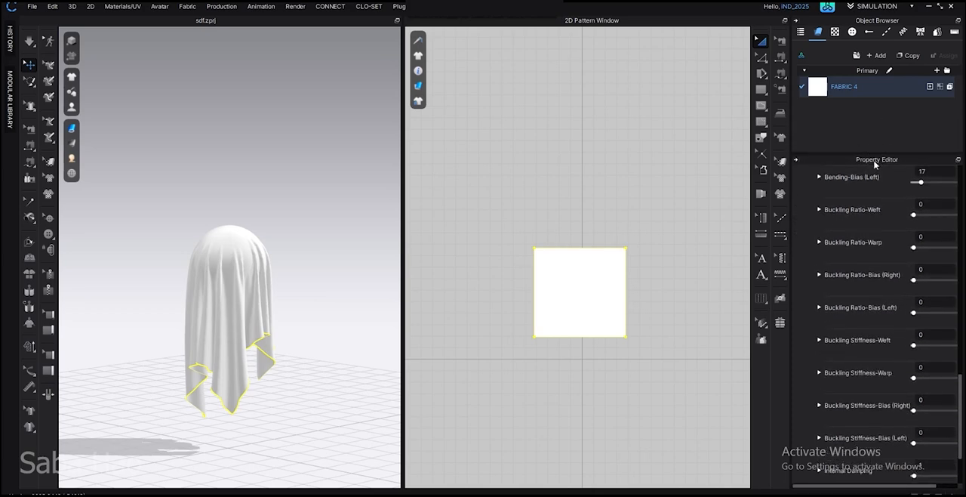
scroll(868, 217, "down", 1)
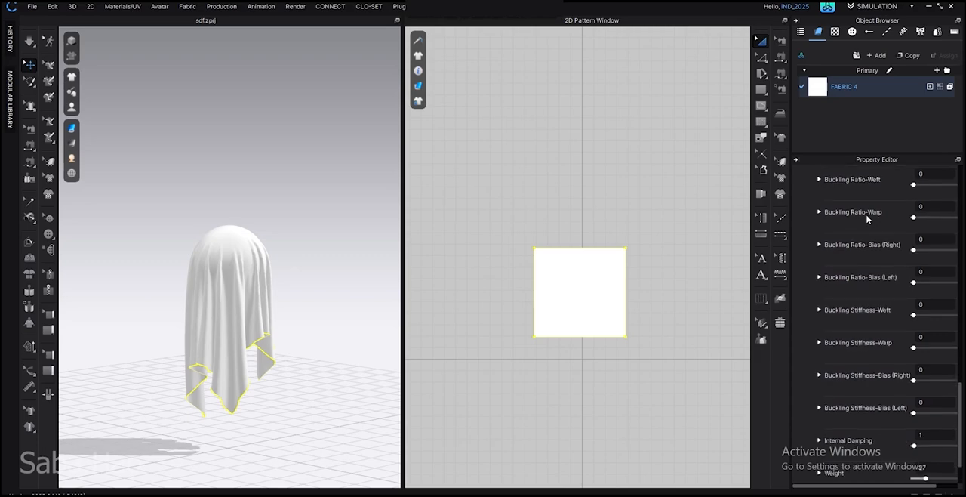
scroll(868, 218, "up", 1)
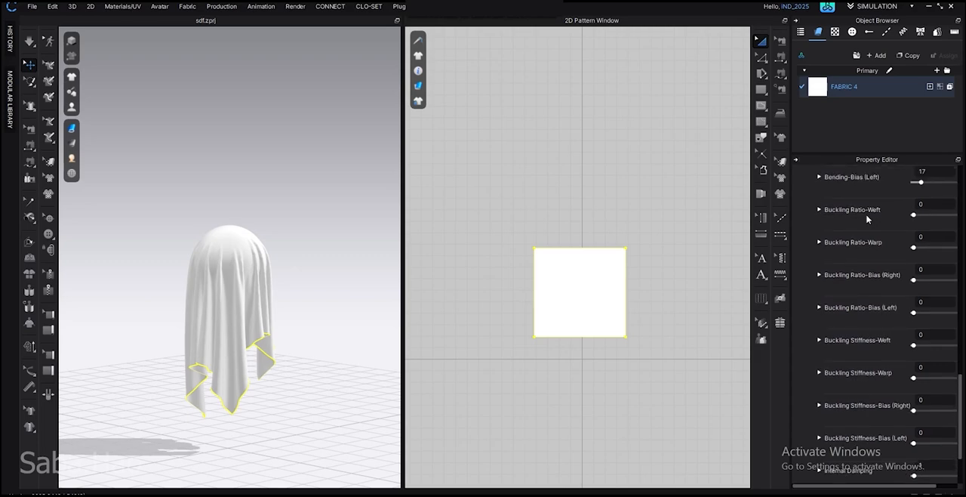